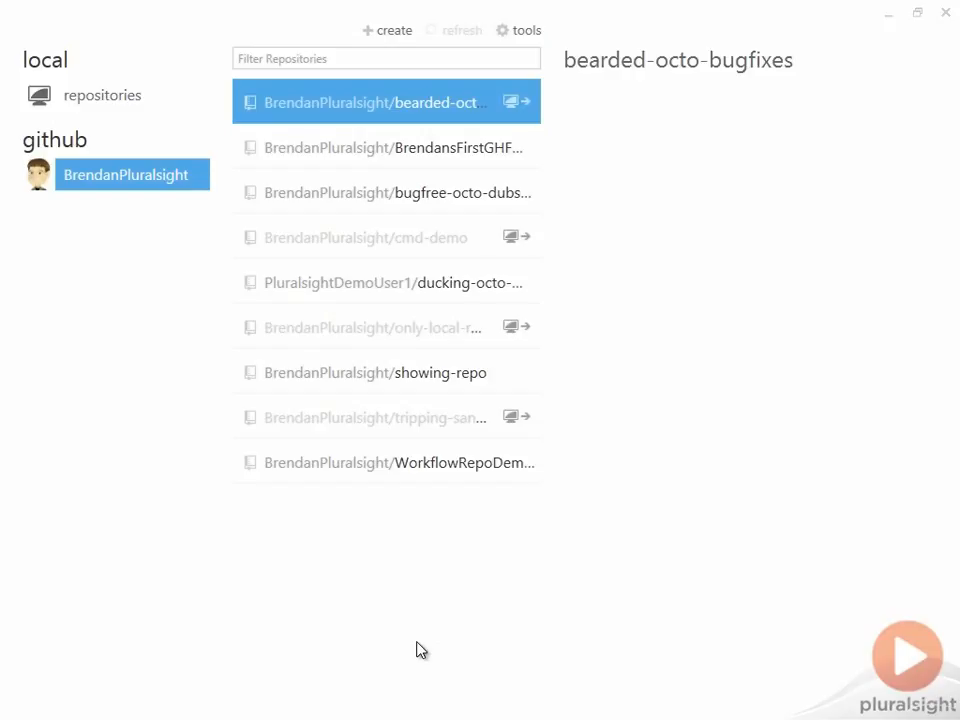
Preview the READMEs of the tripping-sansa, showing-repo, only-local-repo and bearded-octo-bugfixes repositories in the GitHub account's list
mouse_move(508, 463)
left_click(362, 481)
left_click(372, 434)
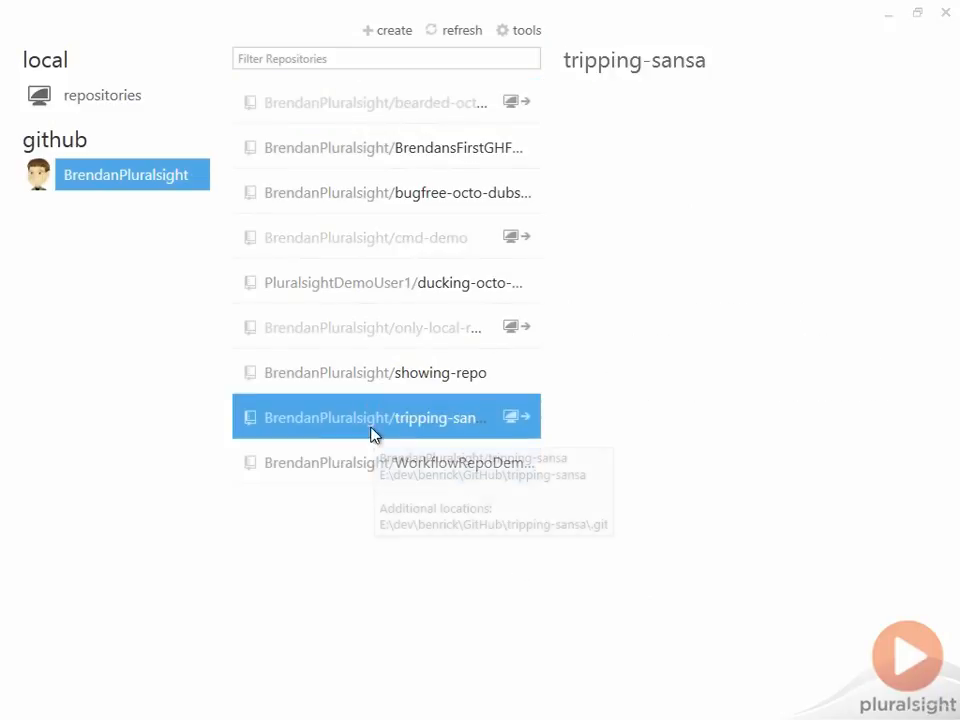
left_click(370, 375)
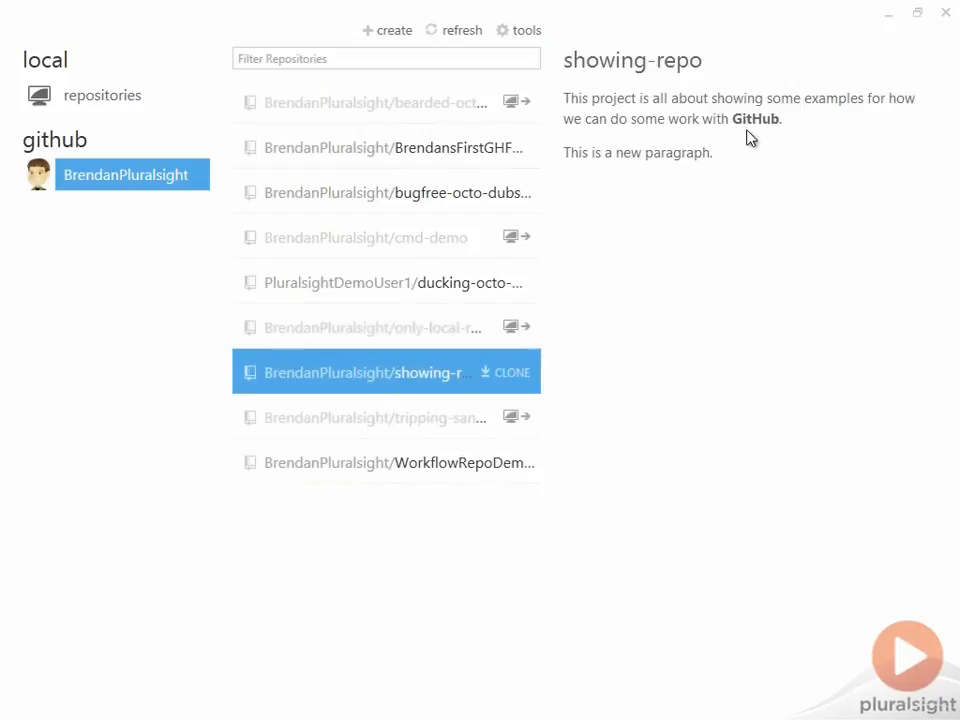
left_click(388, 338)
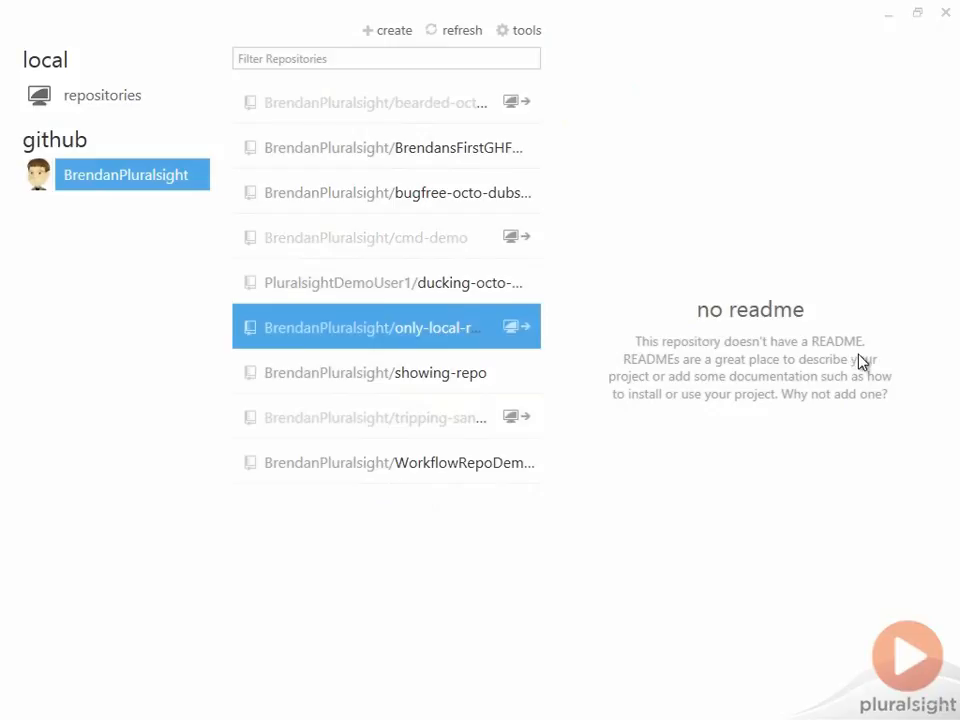
left_click(413, 116)
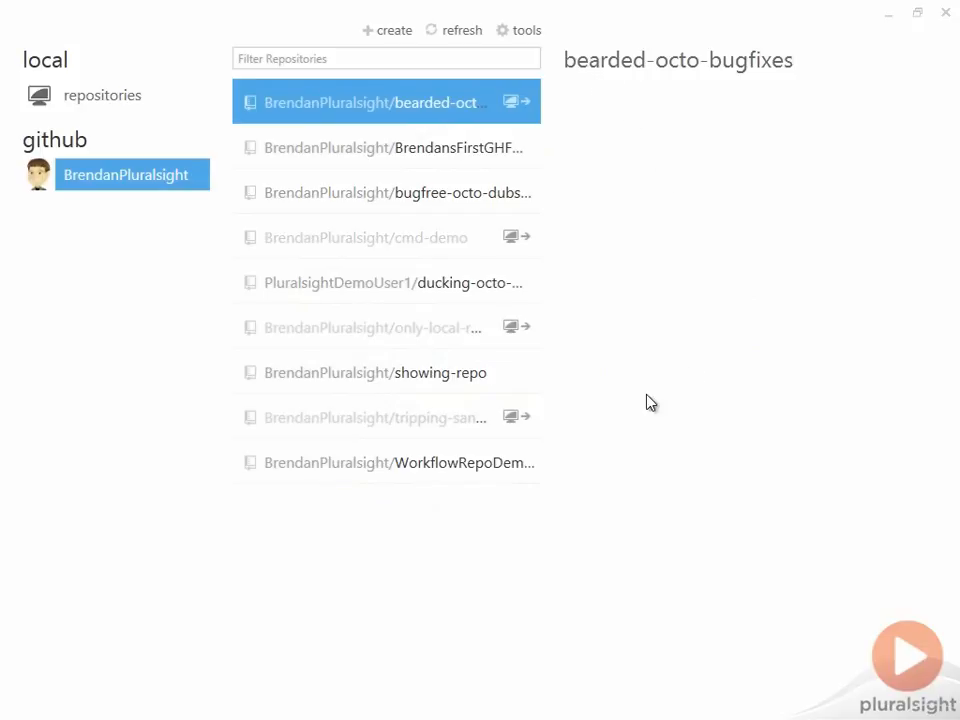
Open the only-local-repo repository to view its commit history and return to the repository list
mouse_move(520, 424)
left_click(531, 334)
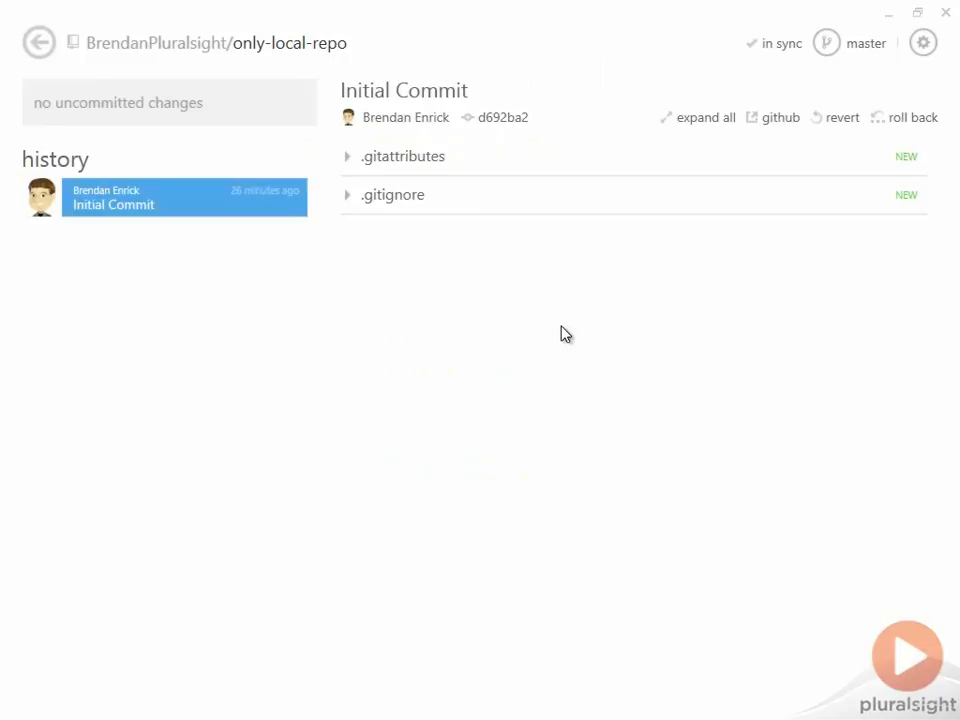
left_click(48, 43)
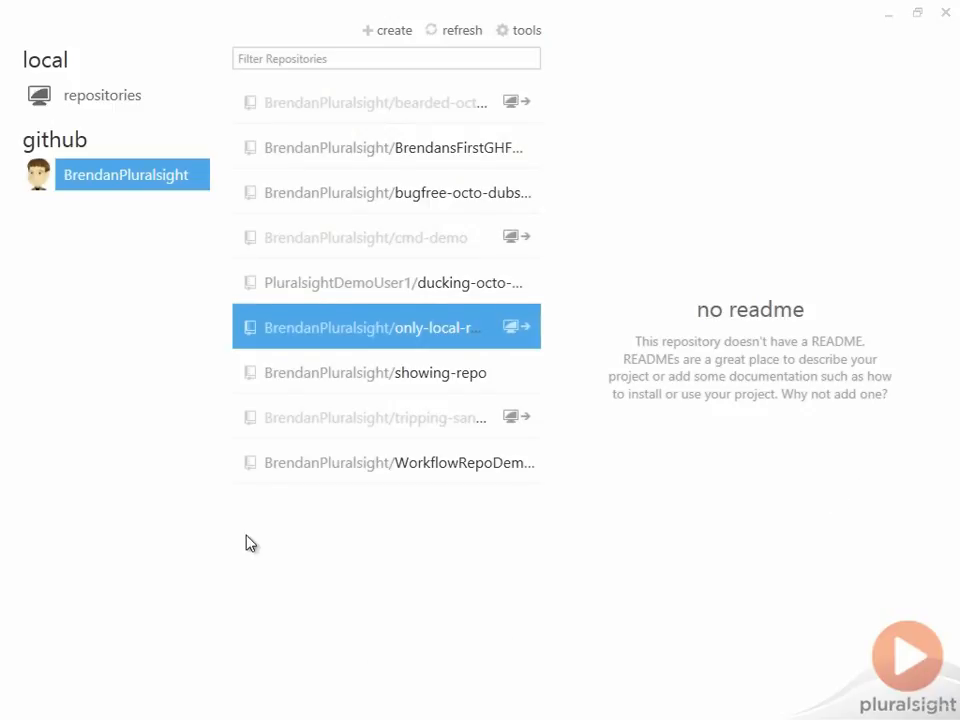
Filter the GitHub account's repository list by "octo"
mouse_move(251, 473)
left_click(446, 60)
type("octo")
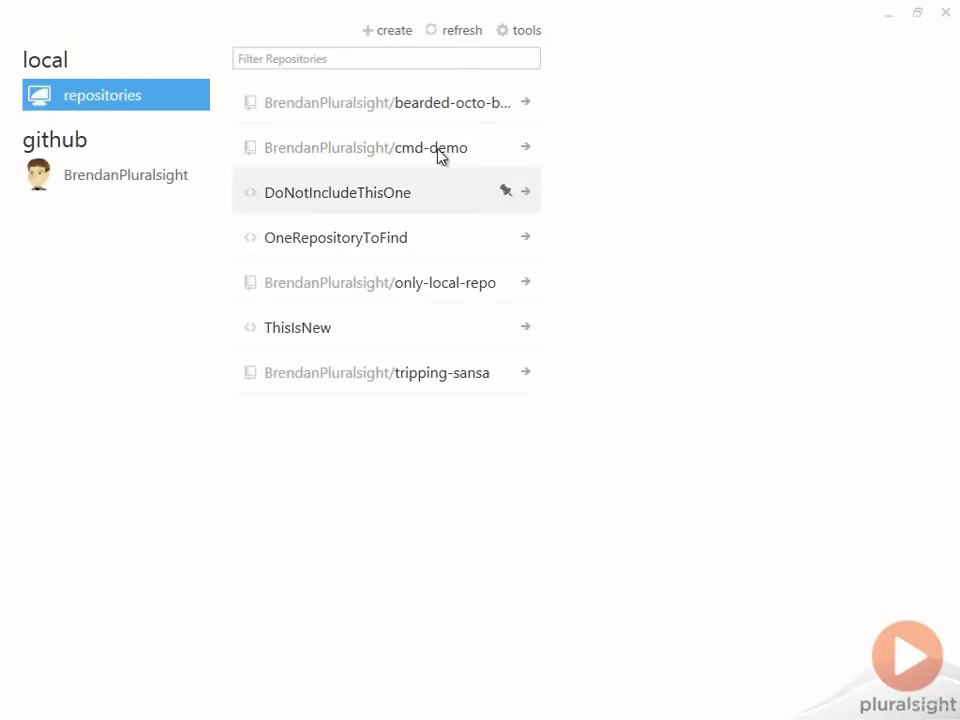
Filter the local repositories by "octo" and clear the filter to list them all again
left_click(400, 62)
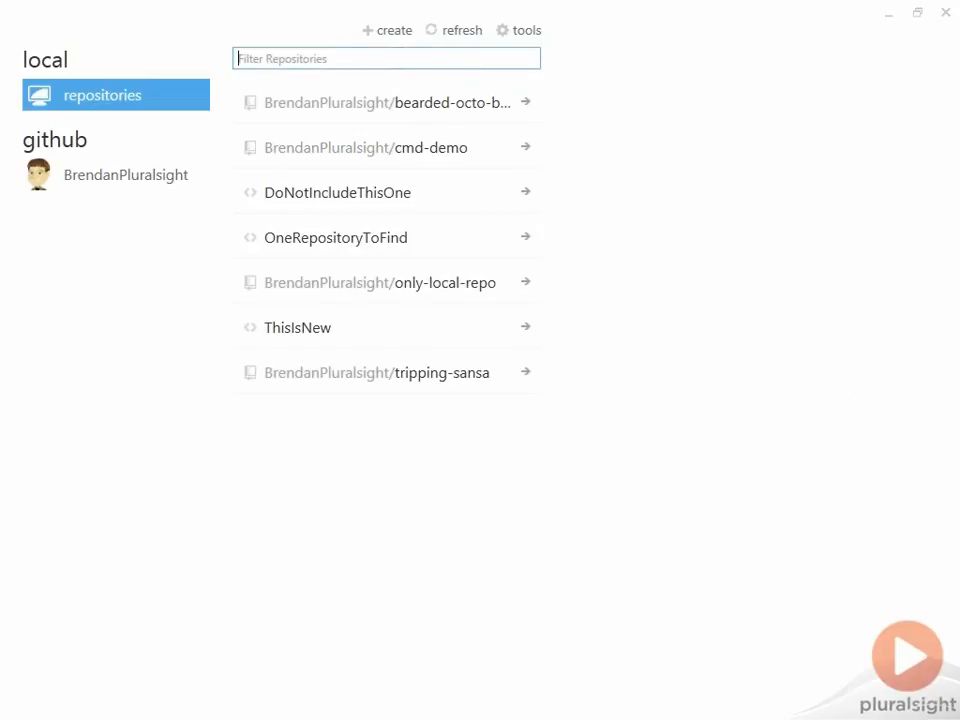
type("octo")
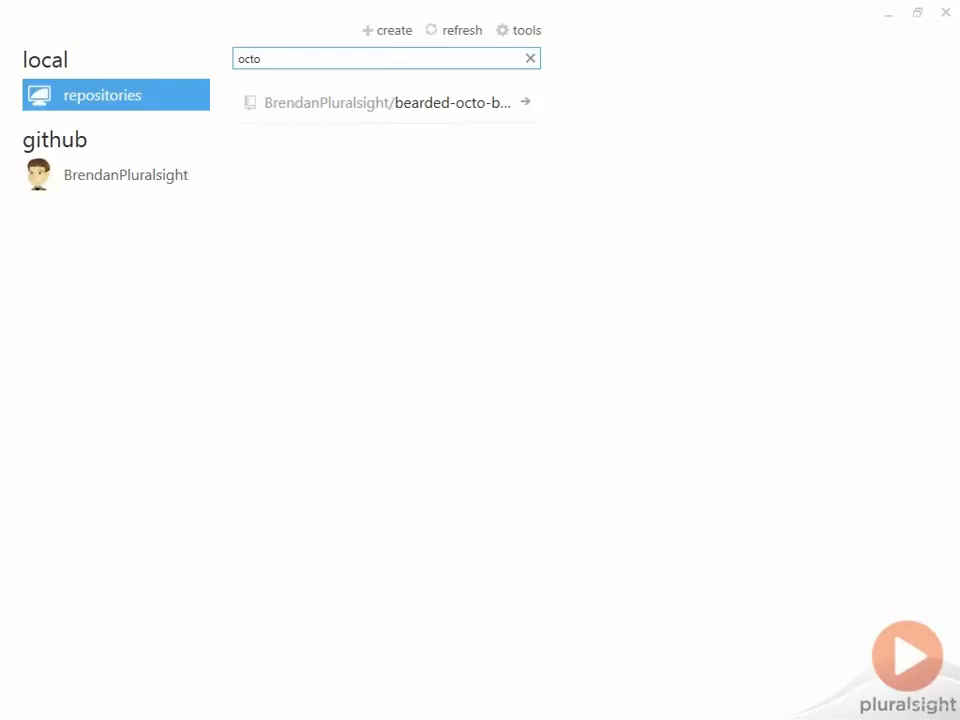
key("BackSpace")
key("BackSpace")
key("BackSpace")
key("BackSpace")
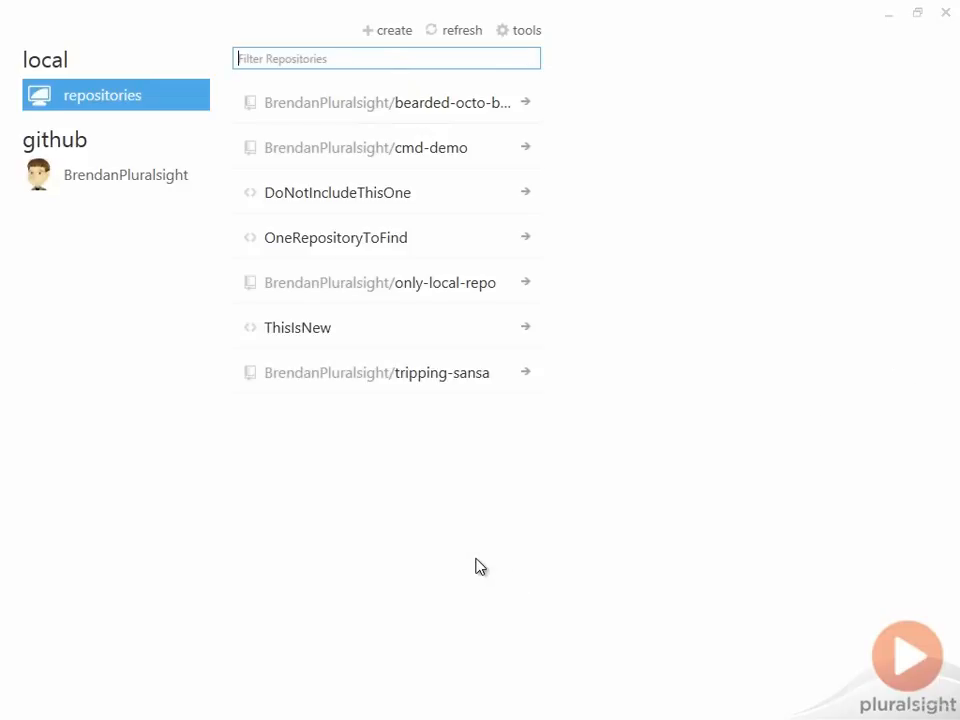
Open the local tripping-sansa repository, inspect the .gitignore changes in its initial commit, and return to the repository list
right_click(372, 379)
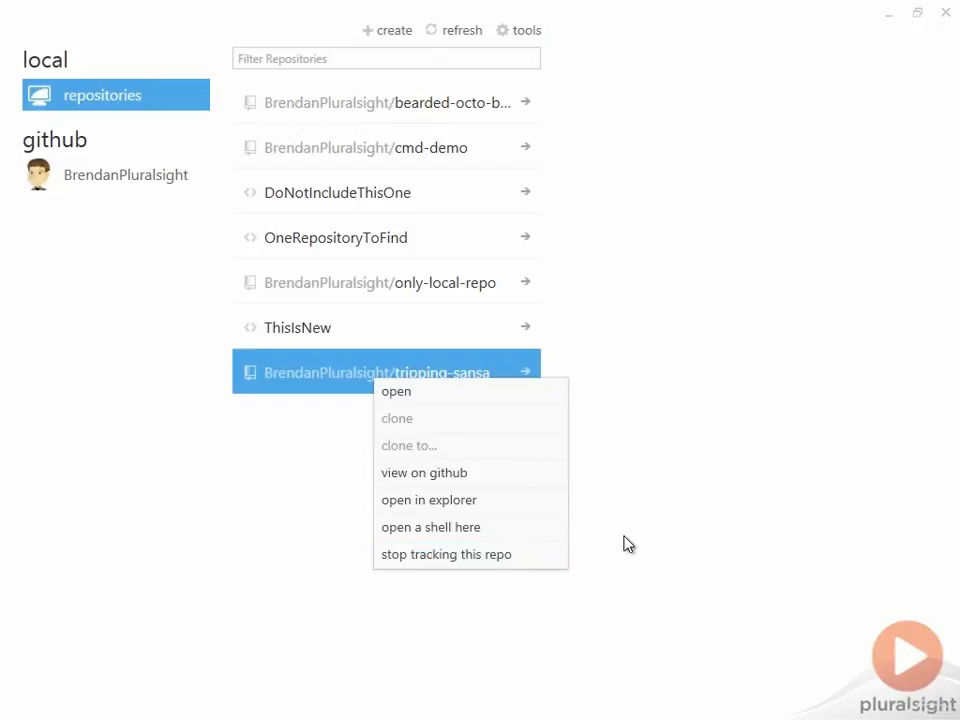
left_click(555, 398)
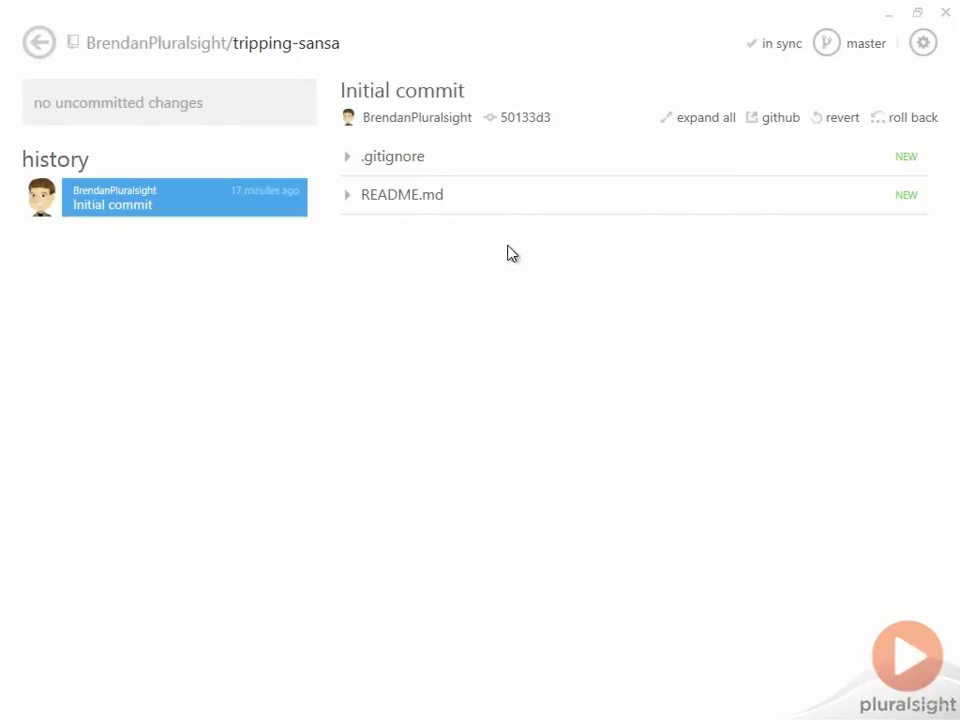
left_click(346, 160)
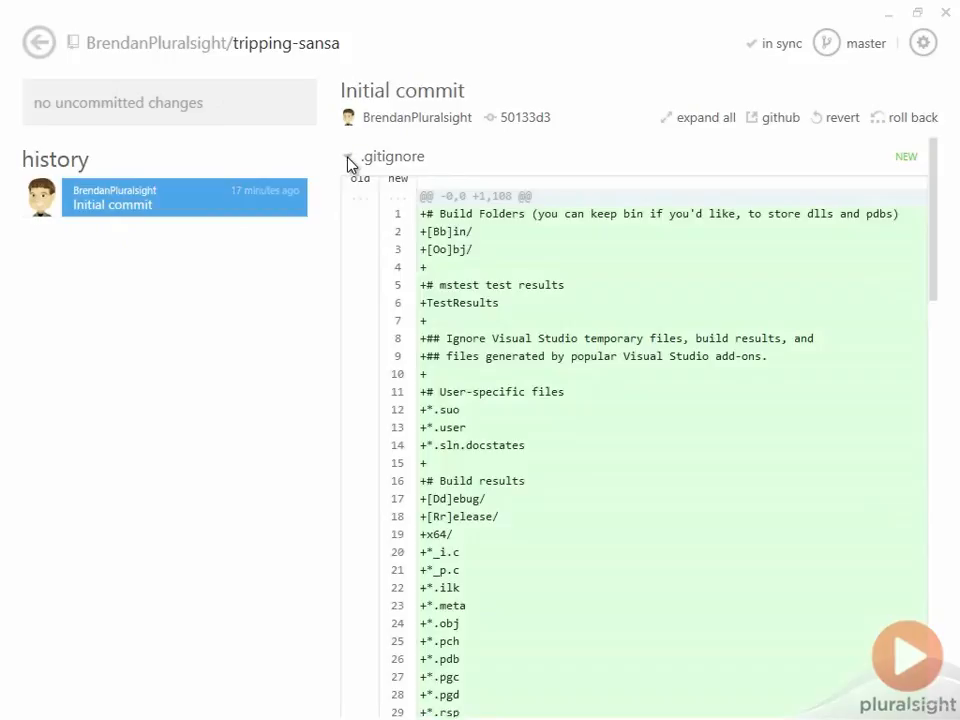
left_click(346, 161)
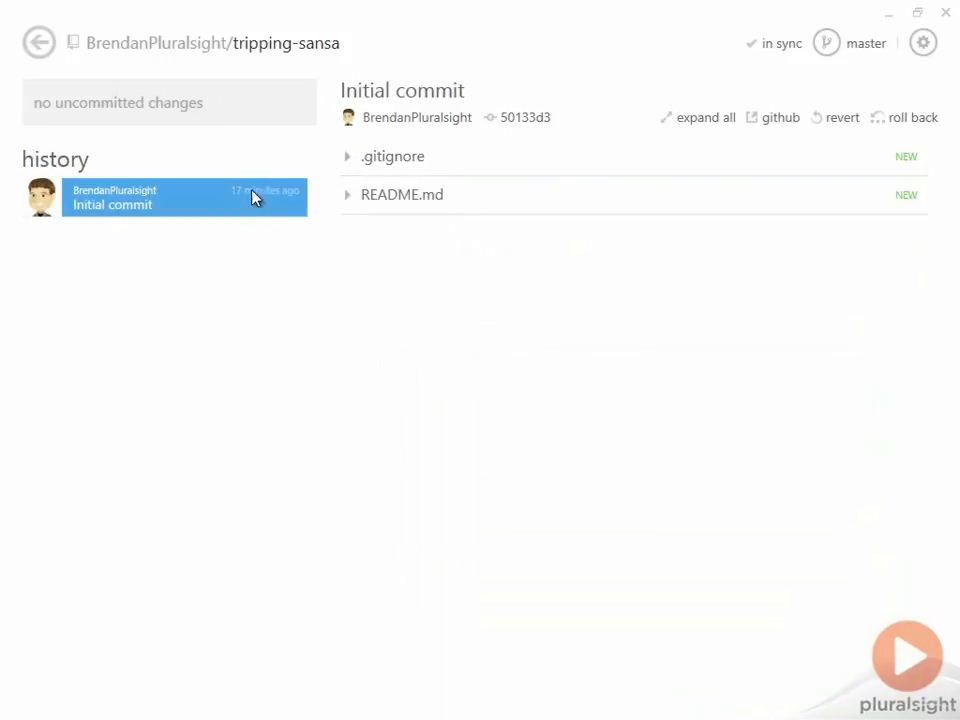
left_click(48, 44)
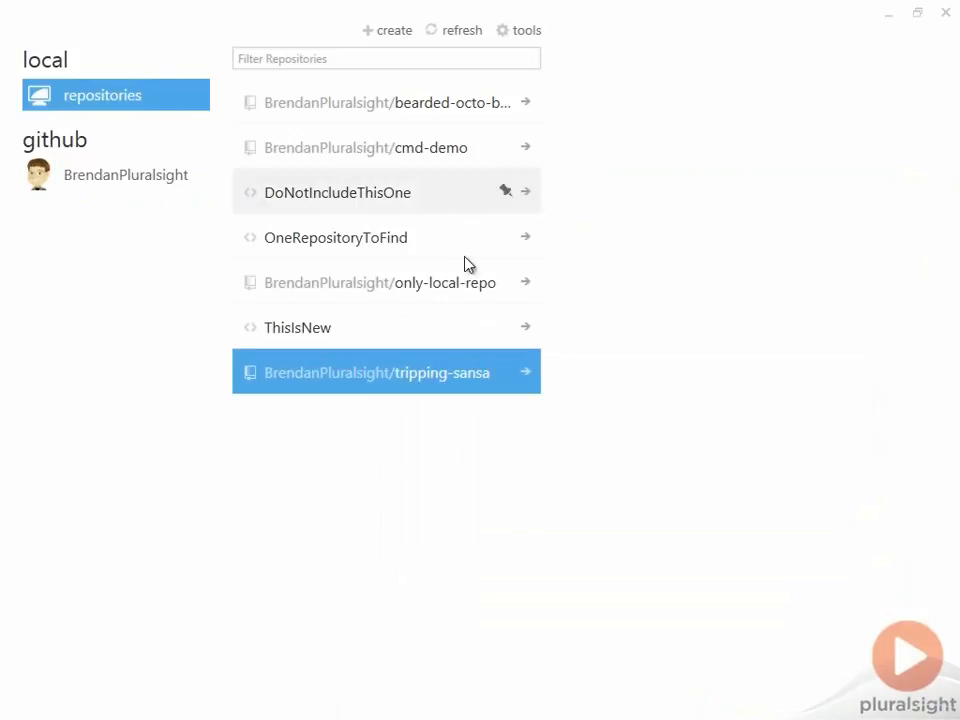
View the tripping-sansa repository on the GitHub website and close the browser window
right_click(401, 371)
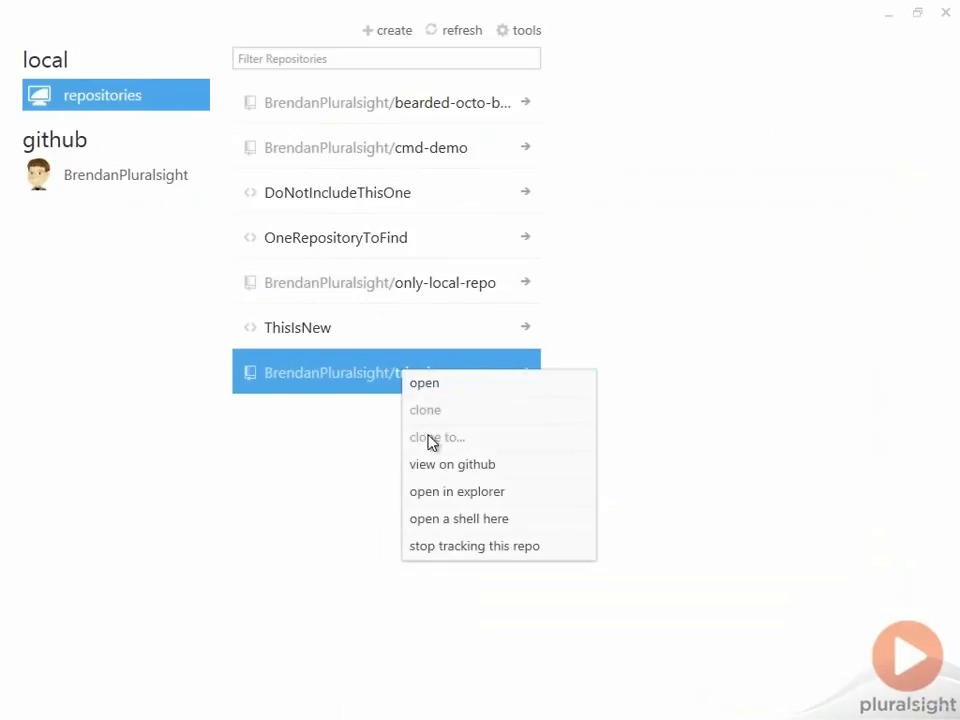
left_click(463, 467)
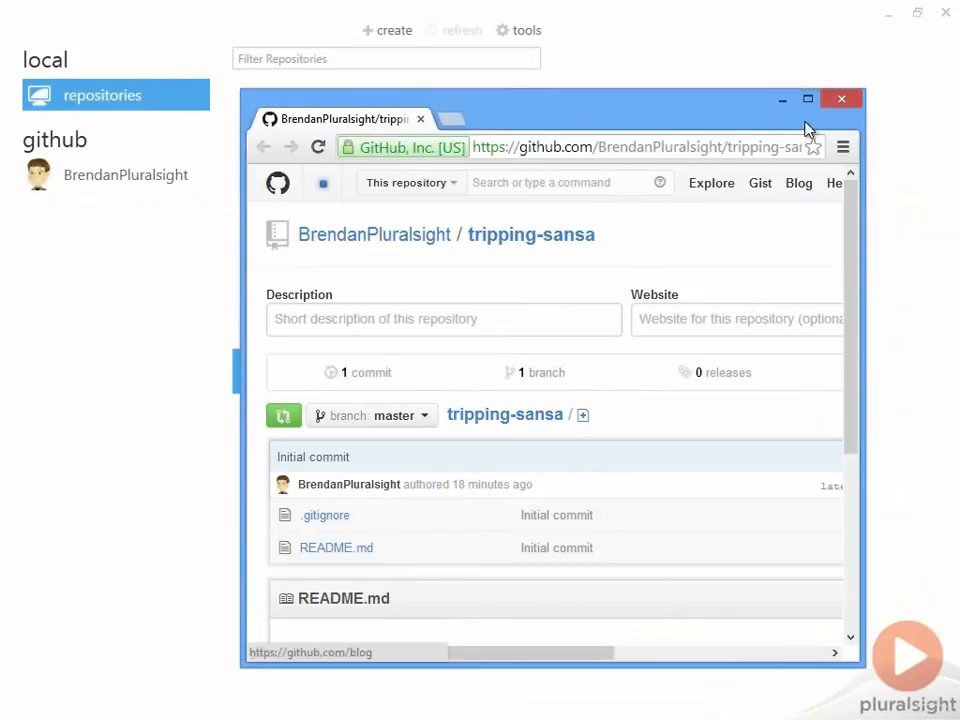
left_click(842, 101)
Open the tripping-sansa repository's folder in File Explorer to view its files and close the window
right_click(489, 375)
left_click(541, 494)
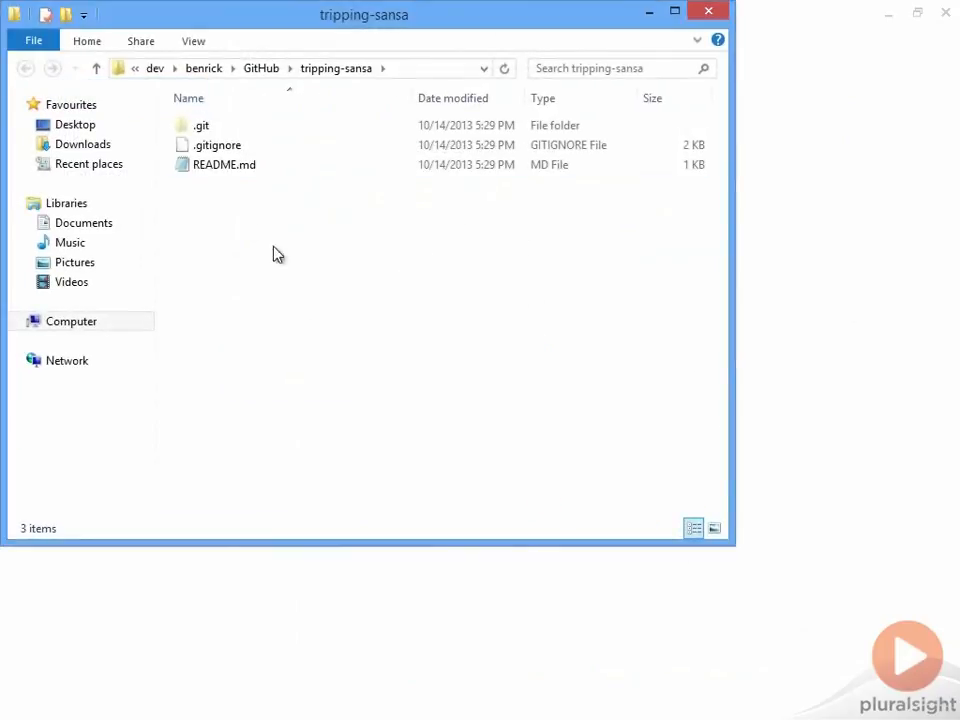
left_click(709, 12)
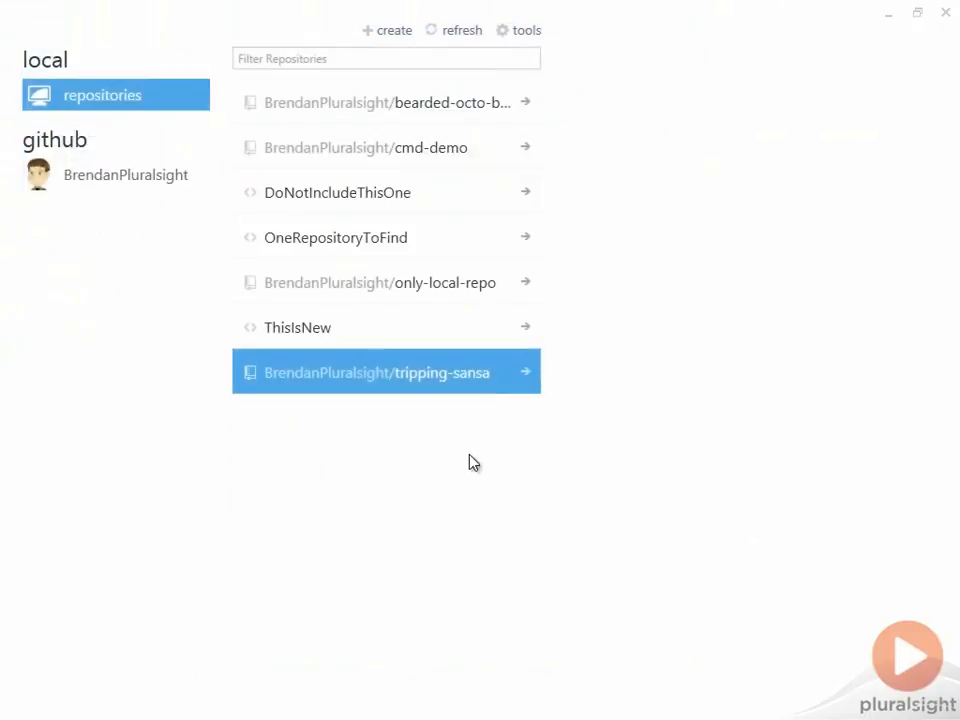
Open a PowerShell prompt in the tripping-sansa repository, move its window fully into view, and close it
right_click(460, 369)
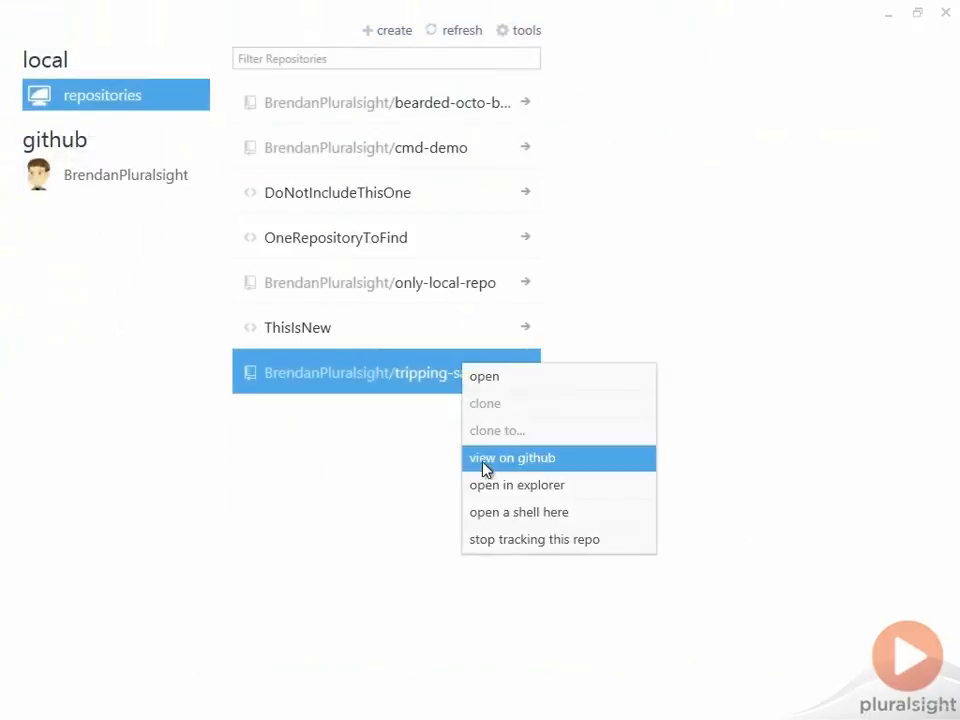
left_click(506, 512)
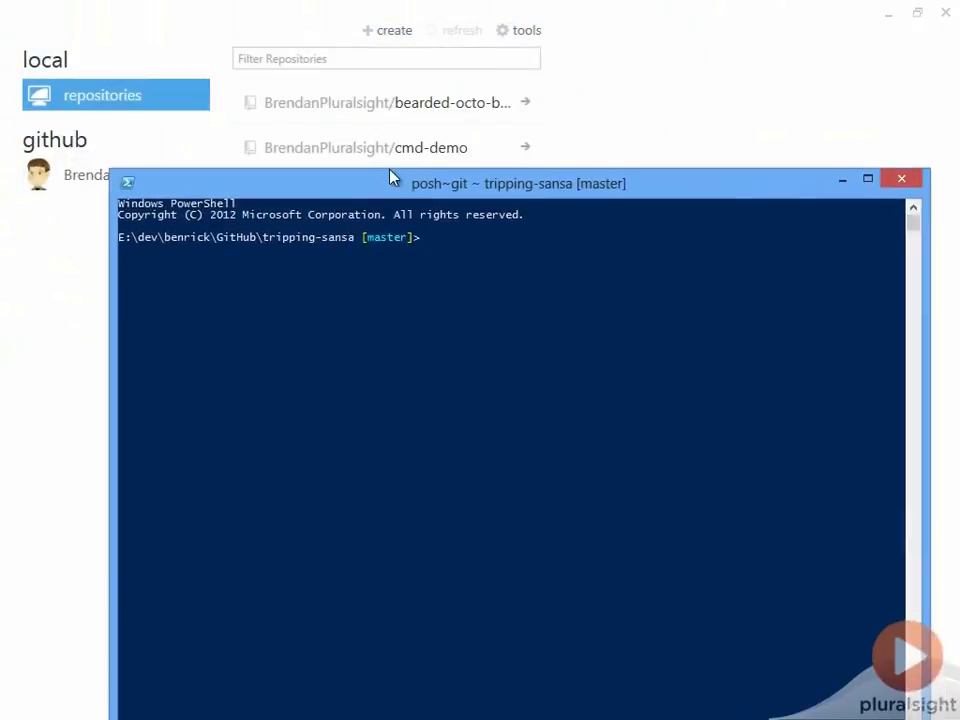
left_click_drag(392, 176, 386, 99)
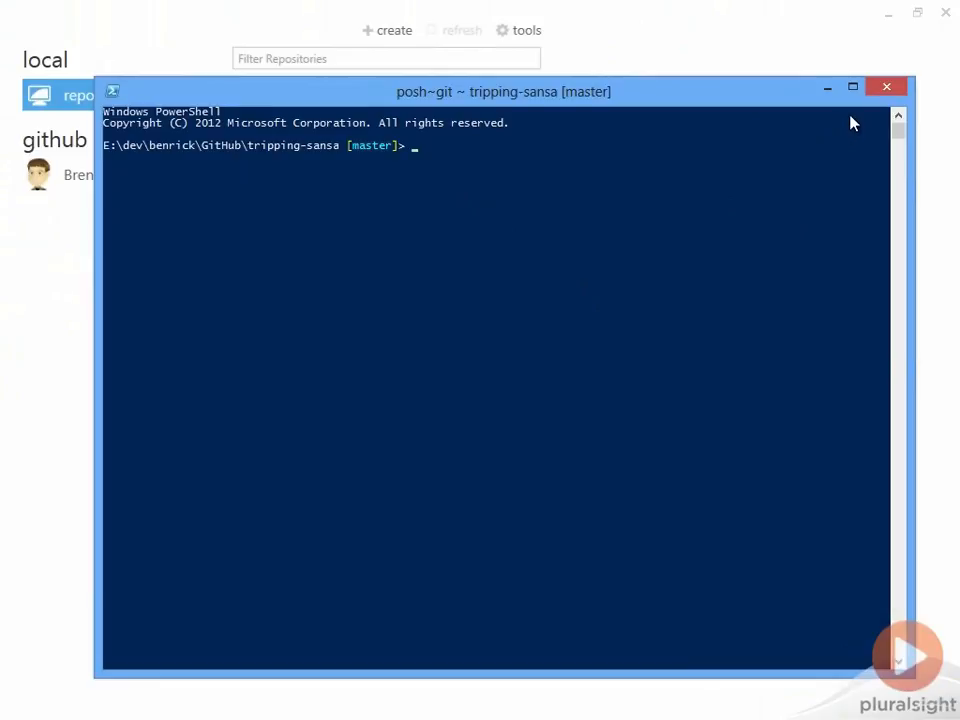
left_click(885, 91)
Stop tracking the tripping-sansa repository in the local repositories list
right_click(456, 367)
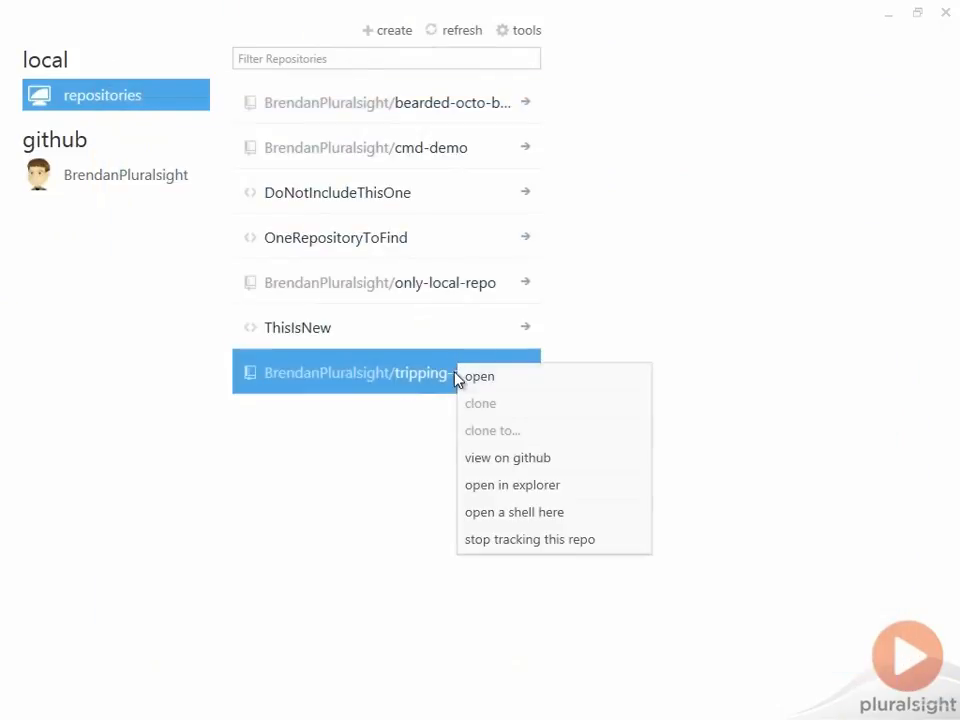
left_click(507, 546)
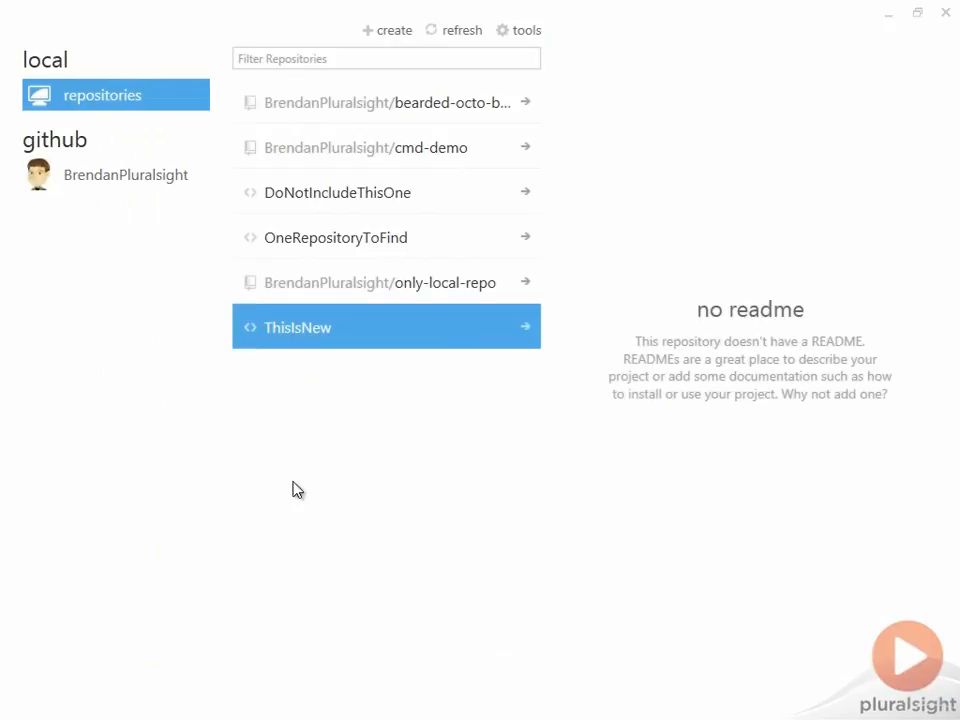